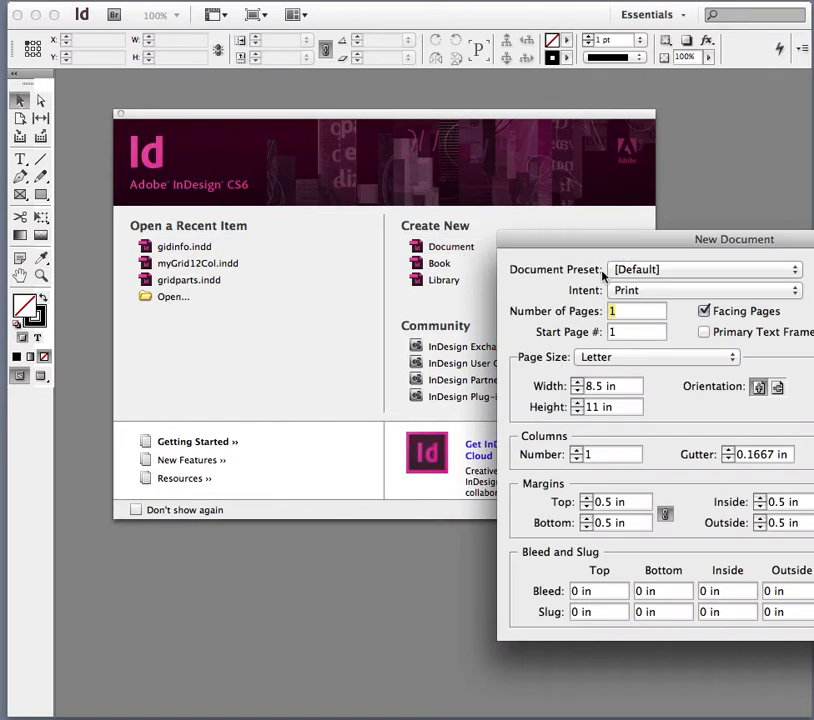
Switch the document intent to Web and browse its page size options.
{"action": "mouse_move", "coordinate": [623, 238]}
{"action": "left_mouse_down"}
{"action": "mouse_move", "coordinate": [431, 213]}
{"action": "mouse_move", "coordinate": [400, 150]}
{"action": "left_mouse_up"}
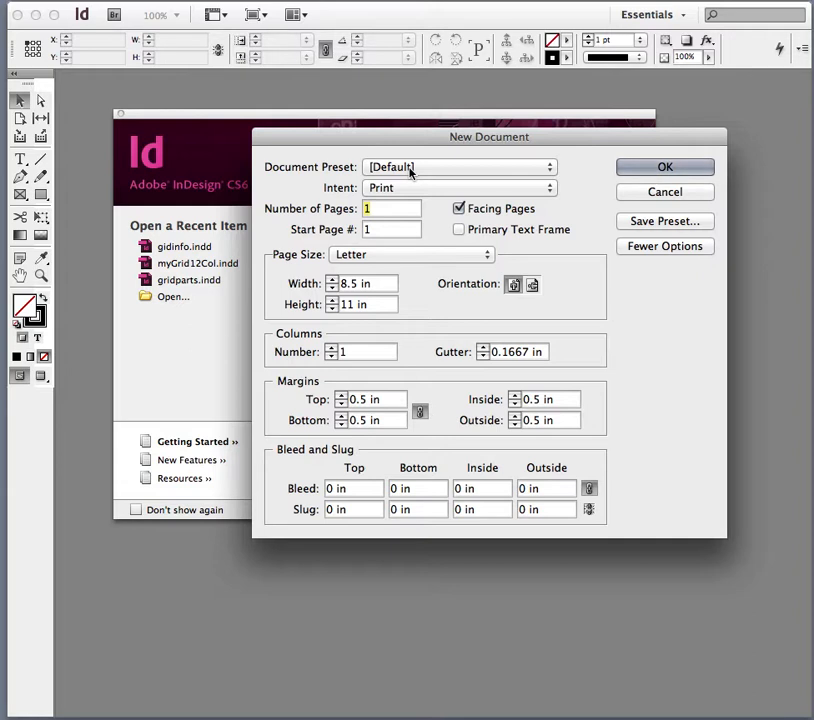
{"action": "left_click", "coordinate": [409, 188]}
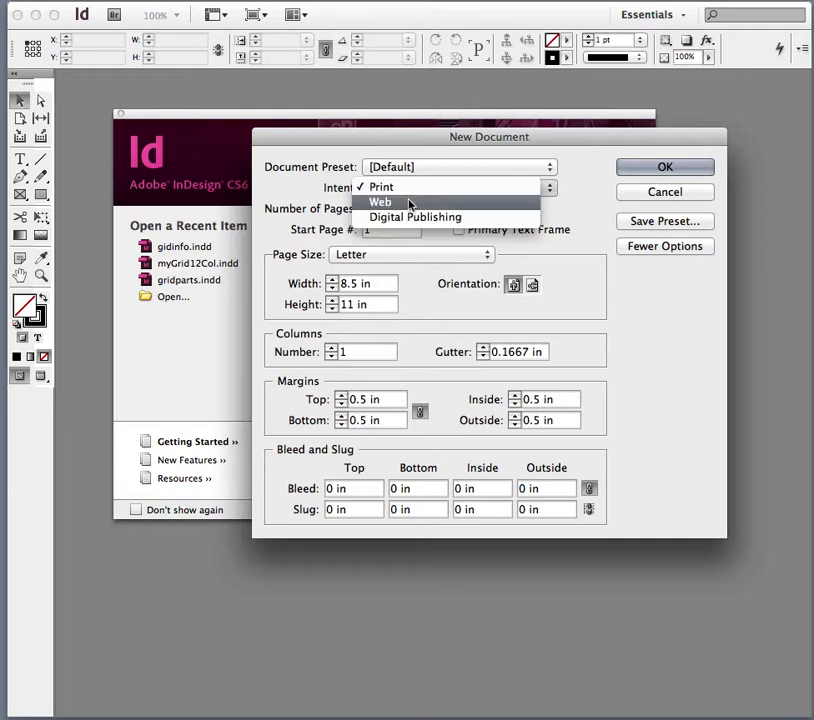
{"action": "left_click", "coordinate": [410, 204]}
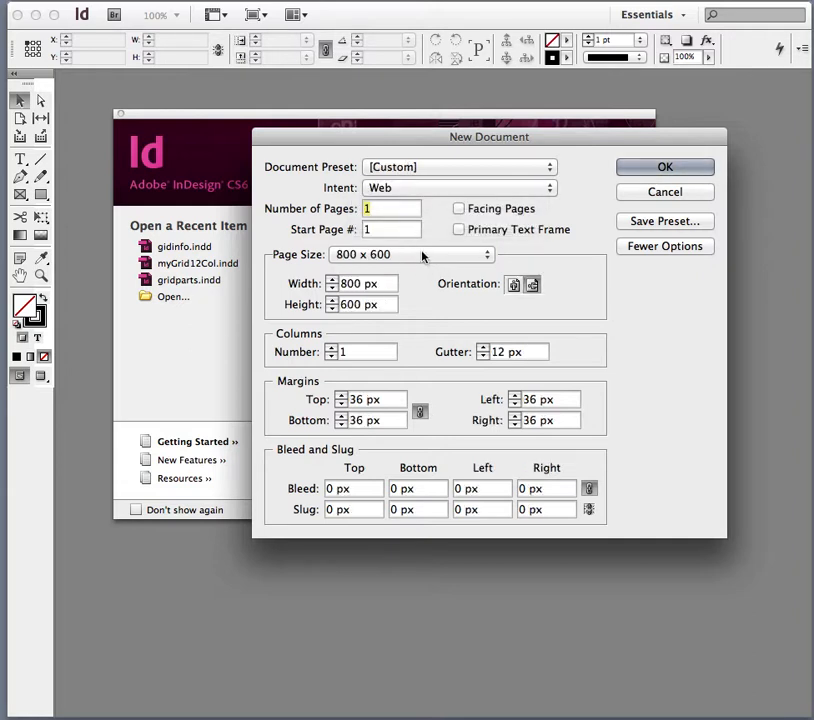
{"action": "left_click", "coordinate": [420, 255]}
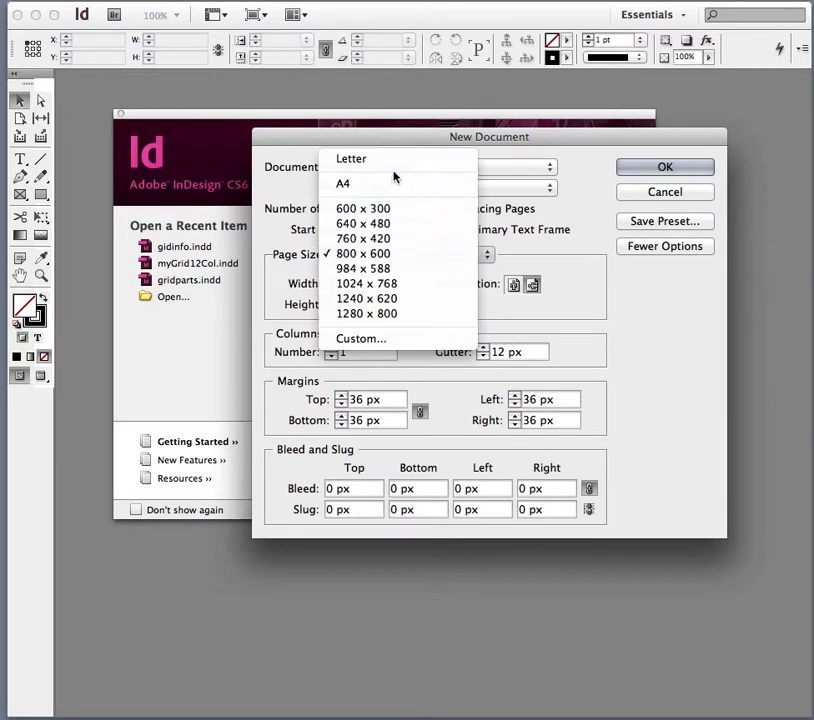
{"action": "left_click", "coordinate": [405, 256]}
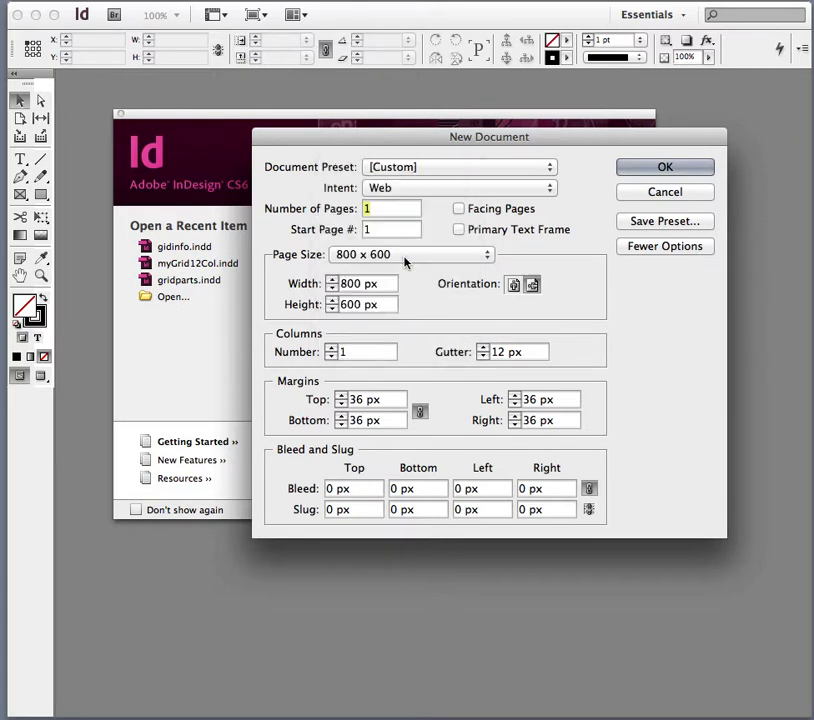
Switch the intent to Digital Publishing and choose the A4 page size.
{"action": "left_click", "coordinate": [447, 188]}
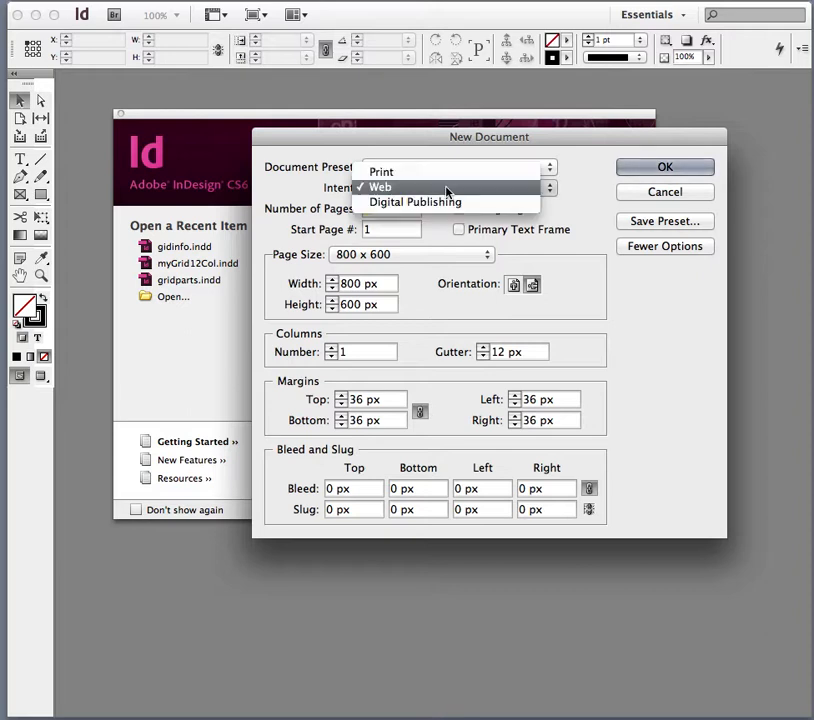
{"action": "left_click", "coordinate": [451, 202]}
{"action": "left_click", "coordinate": [447, 256]}
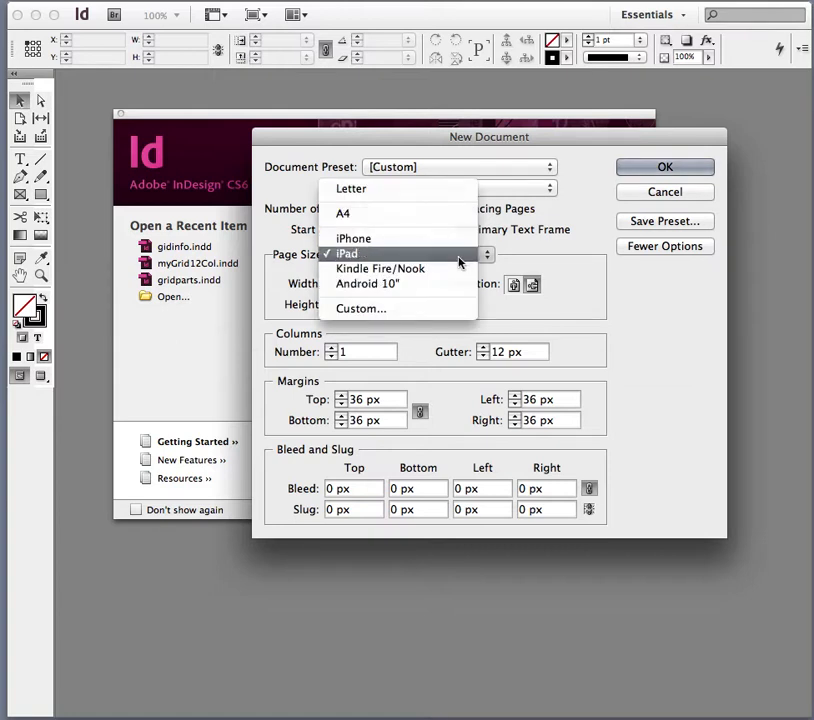
{"action": "left_click", "coordinate": [452, 215]}
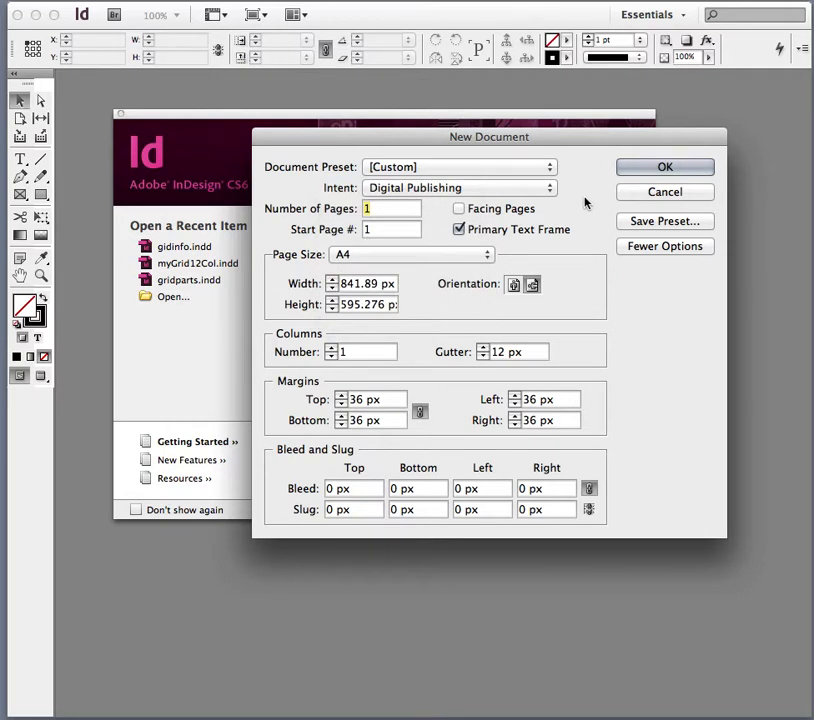
Set the intent back to Print, with 2 pages starting at page number 2.
{"action": "left_click", "coordinate": [534, 186]}
{"action": "left_click", "coordinate": [505, 158]}
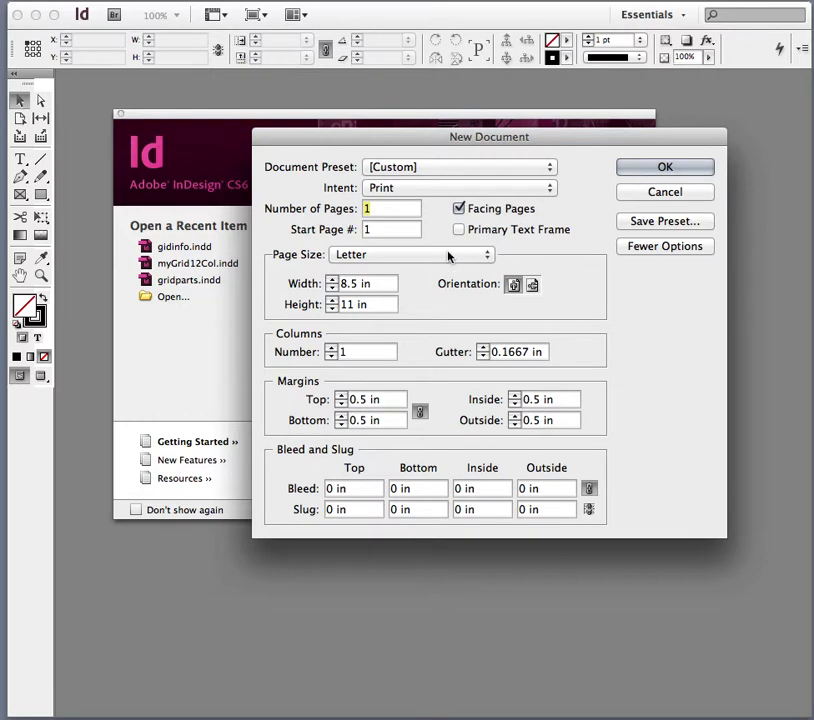
{"action": "type", "text": "2"}
{"action": "double_click", "coordinate": [367, 229]}
{"action": "type", "text": "2"}
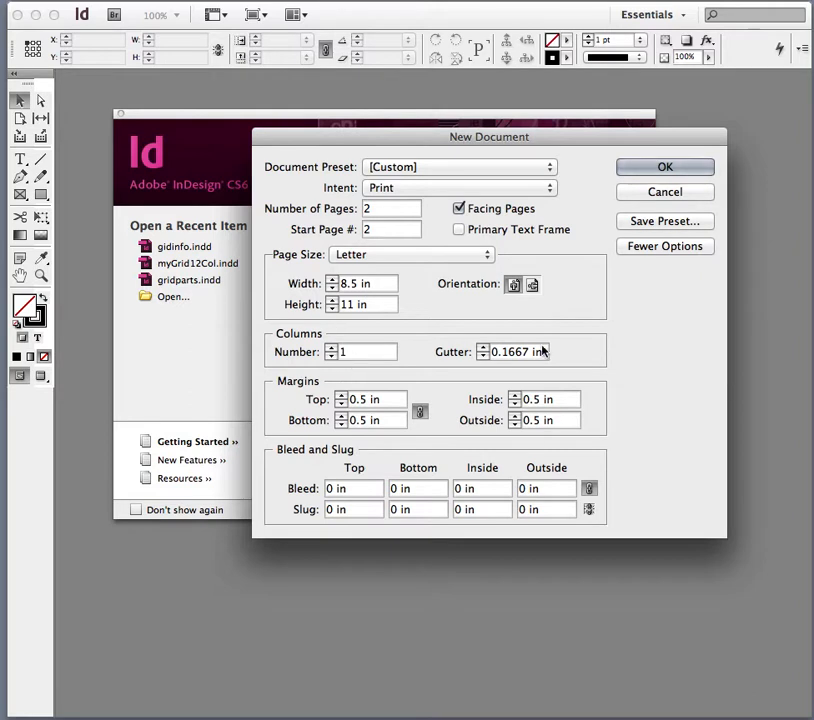
Set the column gutter to 0 in and all margins to 0 in.
{"action": "left_click_drag", "start_coordinate": [542, 351], "coordinate": [476, 351]}
{"action": "type", "text": "0"}
{"action": "left_click", "coordinate": [367, 400]}
{"action": "left_click_drag", "start_coordinate": [367, 400], "coordinate": [346, 399]}
{"action": "type", "text": "0"}
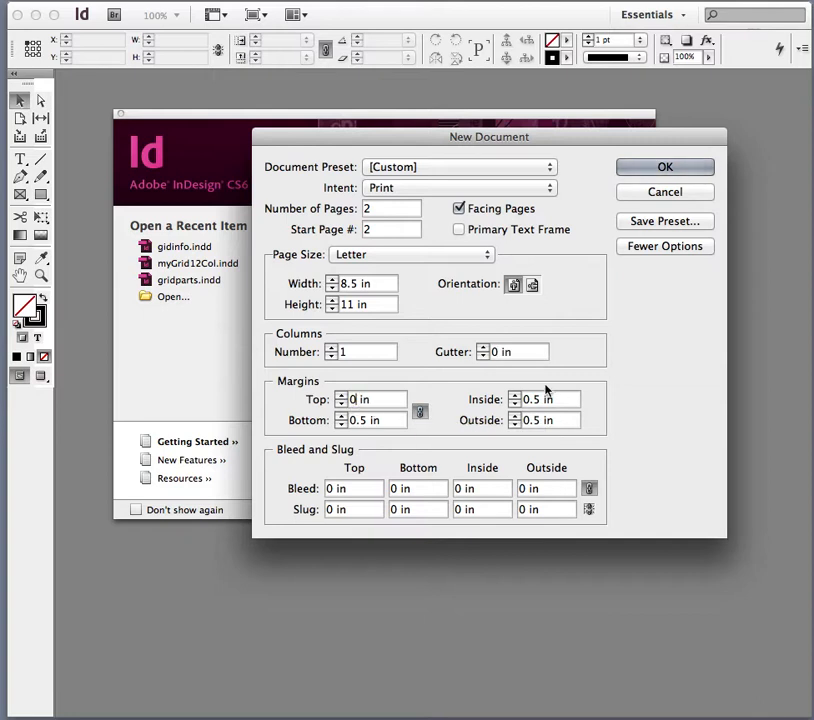
{"action": "left_click", "coordinate": [660, 247]}
{"action": "left_click", "coordinate": [660, 247]}
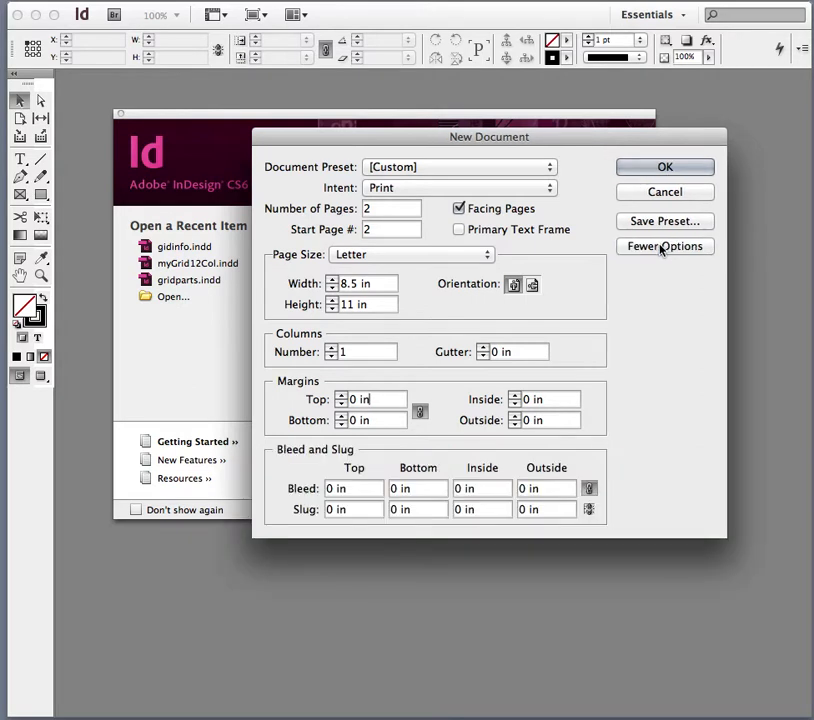
Set the bleed to 0.125 in on all sides and create the new document.
{"action": "left_click", "coordinate": [660, 247]}
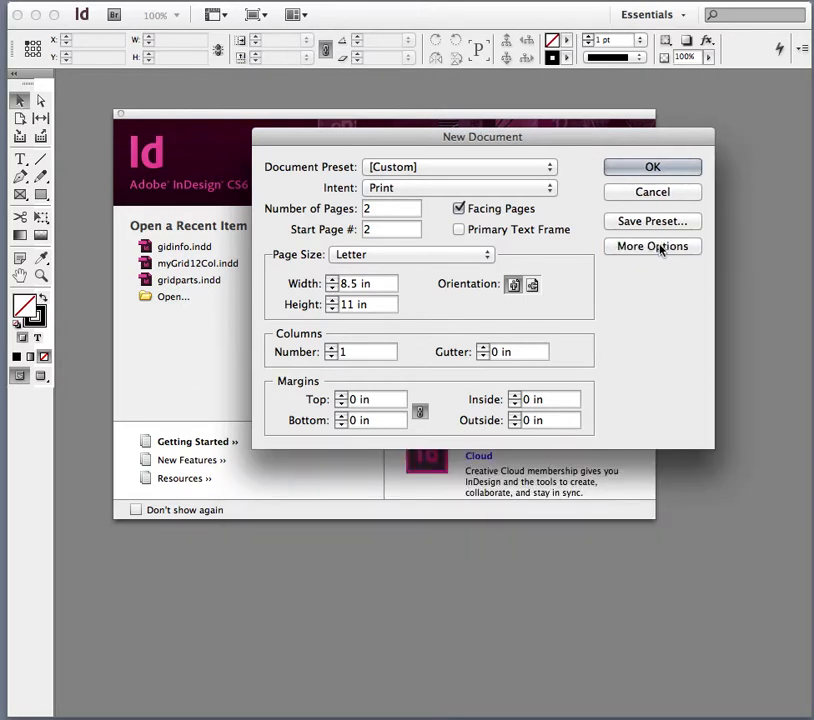
{"action": "left_click", "coordinate": [660, 247]}
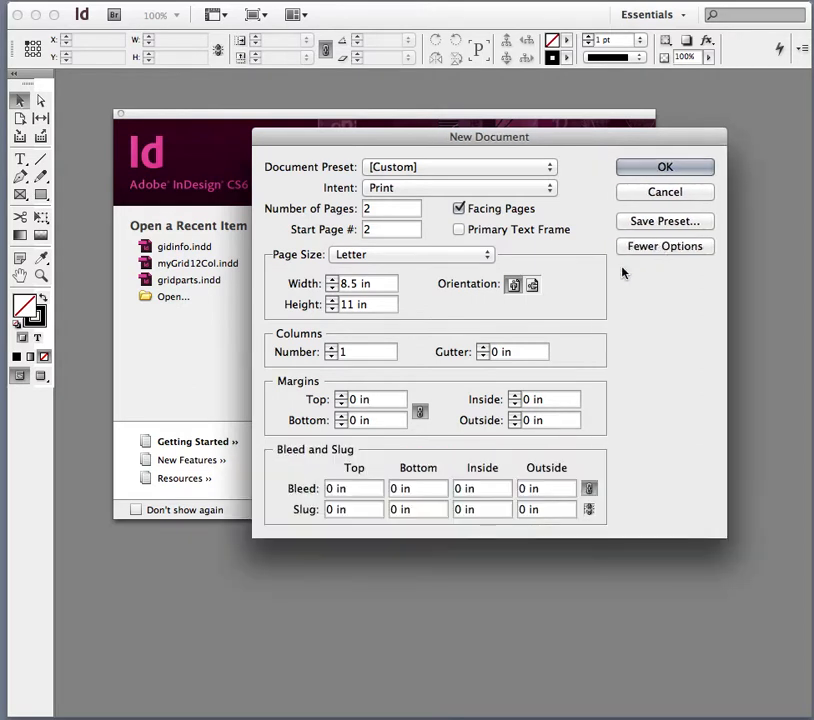
{"action": "left_click", "coordinate": [334, 489]}
{"action": "type", "text": ".125"}
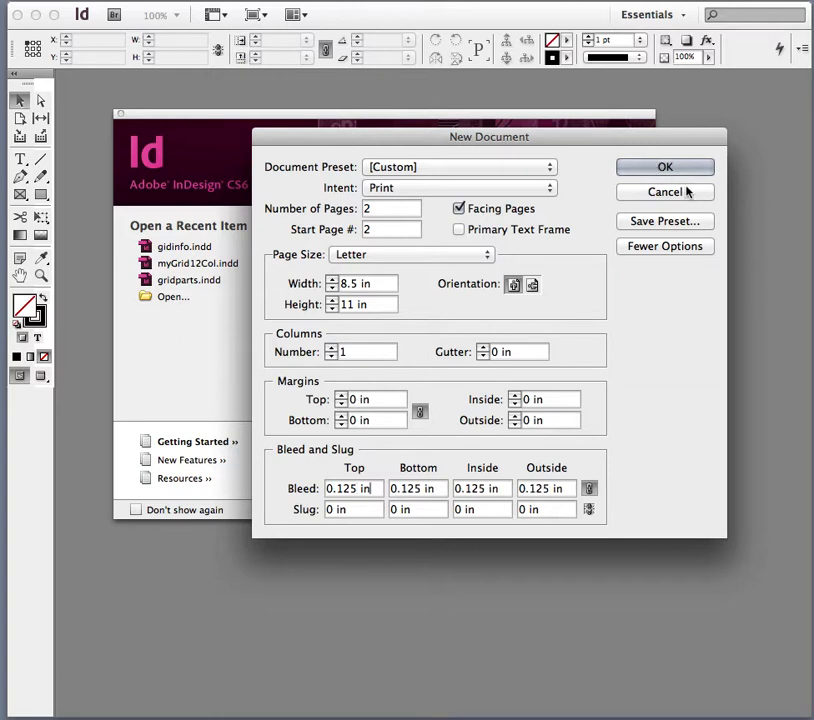
{"action": "key", "text": "Return"}
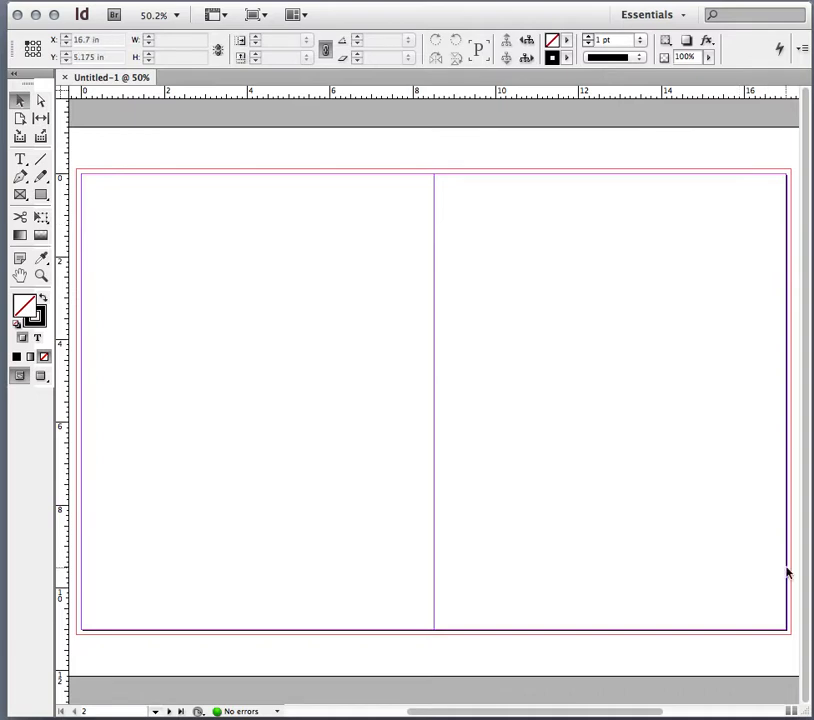
{"action": "left_click_drag", "start_coordinate": [805, 711], "coordinate": [813, 718]}
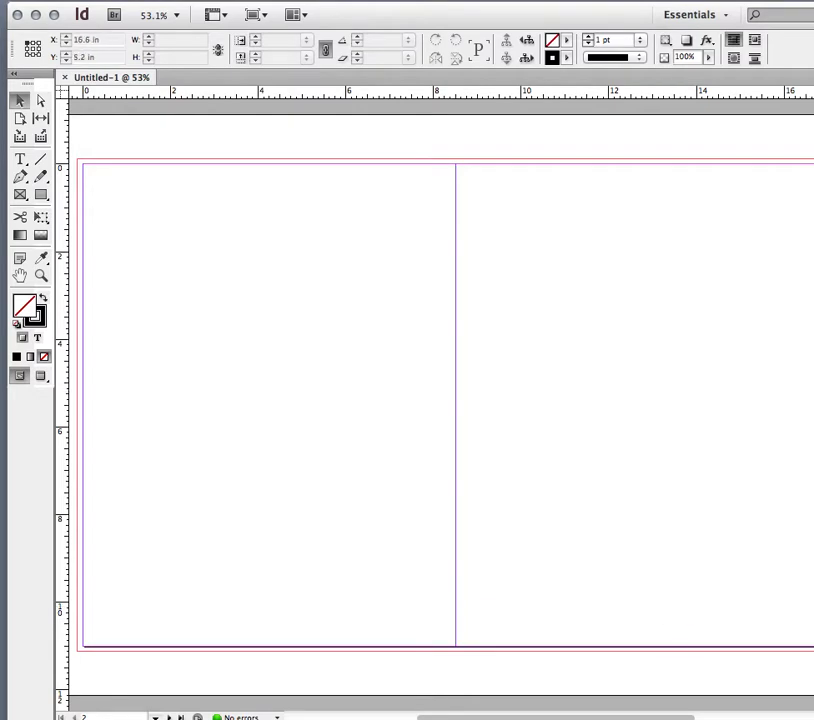
{"action": "left_click_drag", "start_coordinate": [812, 42], "coordinate": [683, 43]}
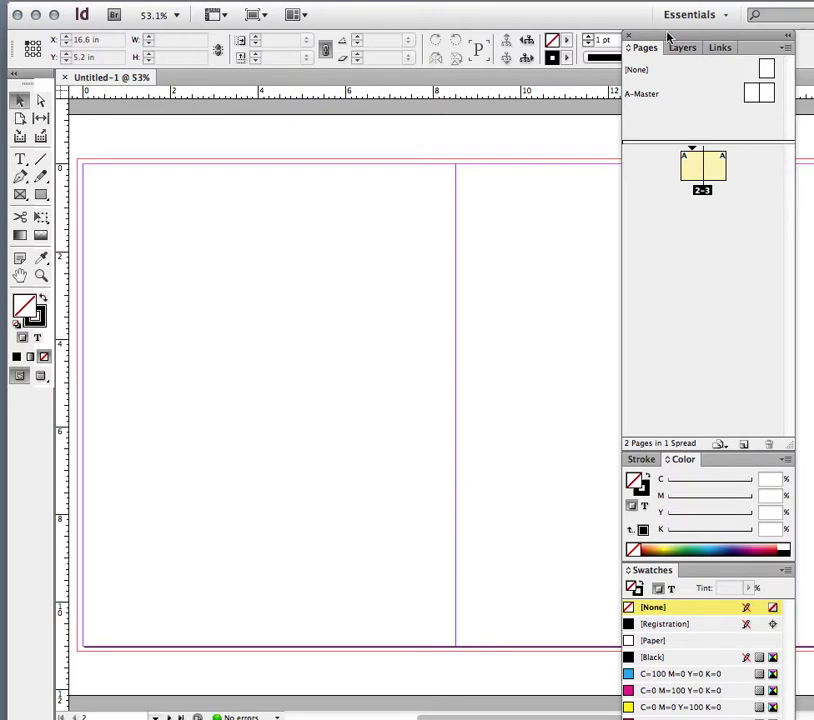
{"action": "left_click_drag", "start_coordinate": [668, 37], "coordinate": [812, 38]}
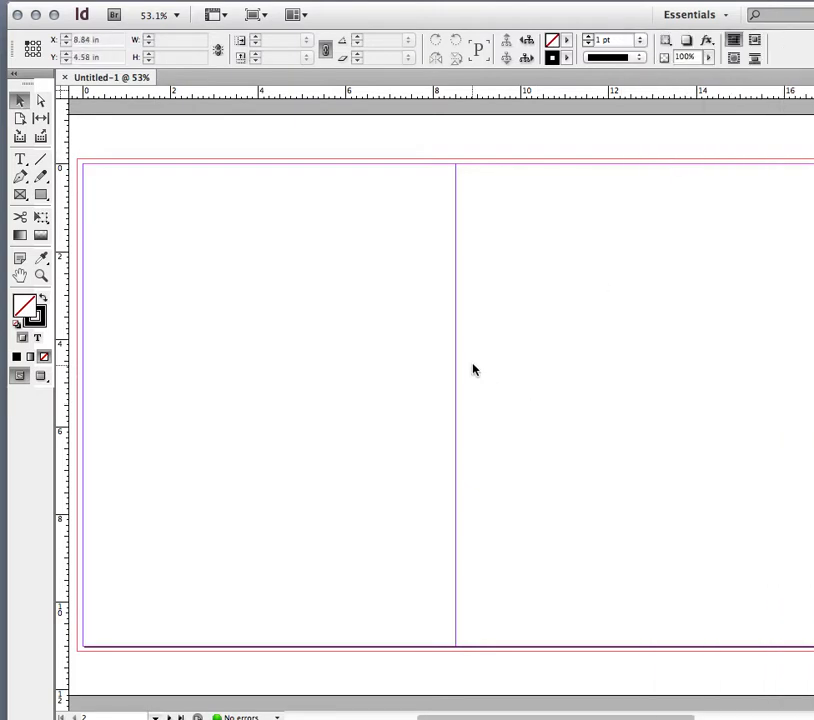
Add horizontal ruler guides at about 1.42 in and 2 in on the left page and one across the spread at about 2.92 in.
{"action": "left_click_drag", "start_coordinate": [280, 94], "coordinate": [279, 226]}
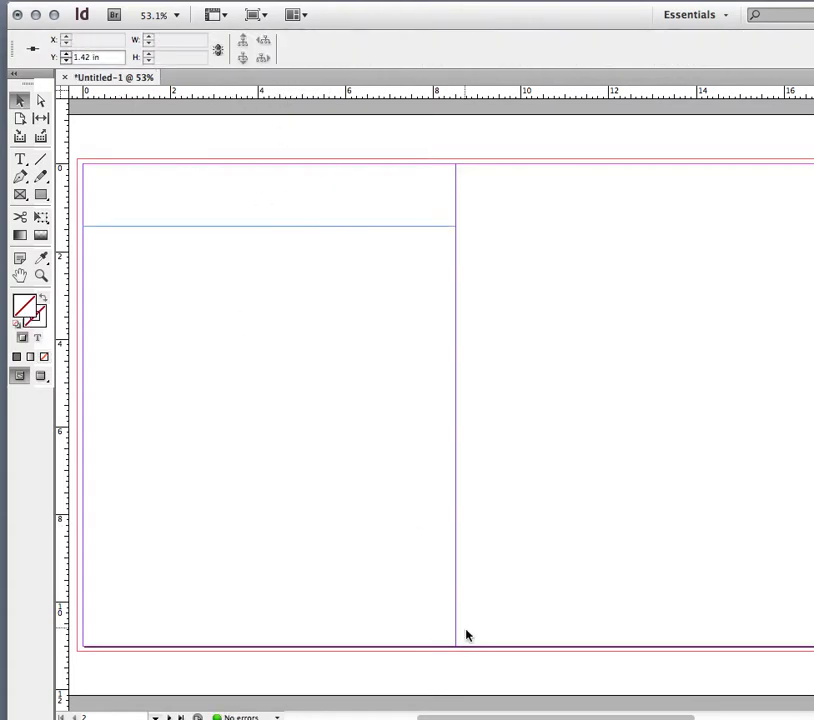
{"action": "scroll", "coordinate": [445, 570], "scroll_direction": "left", "scroll_amount": 5}
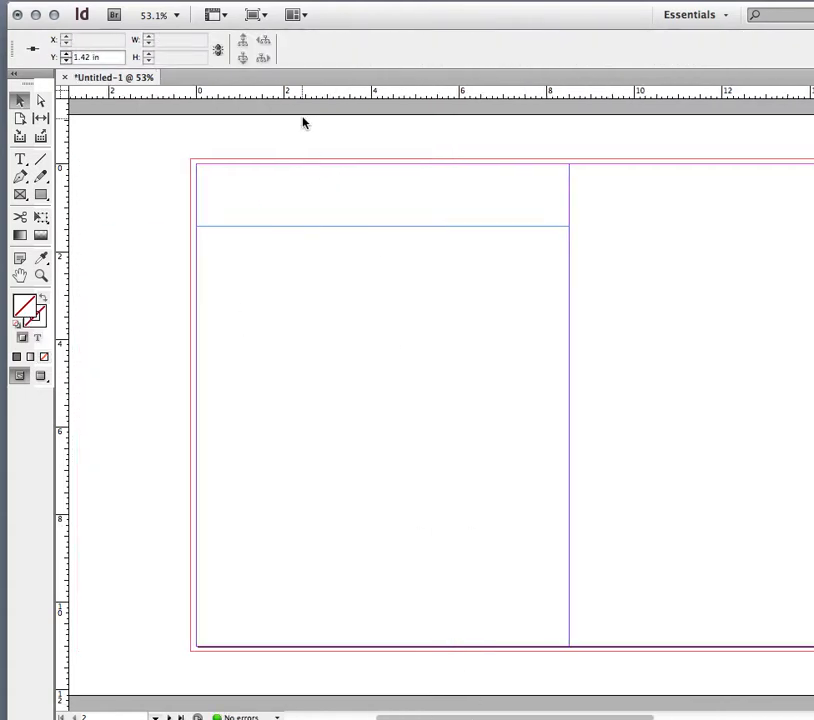
{"action": "left_click_drag", "start_coordinate": [309, 95], "coordinate": [209, 252]}
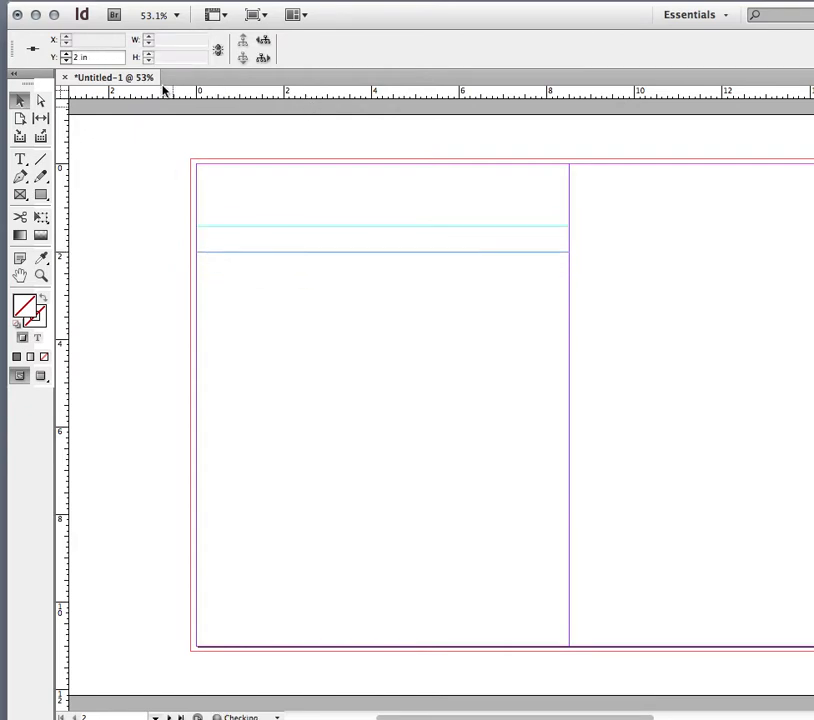
{"action": "left_click_drag", "start_coordinate": [158, 92], "coordinate": [200, 292]}
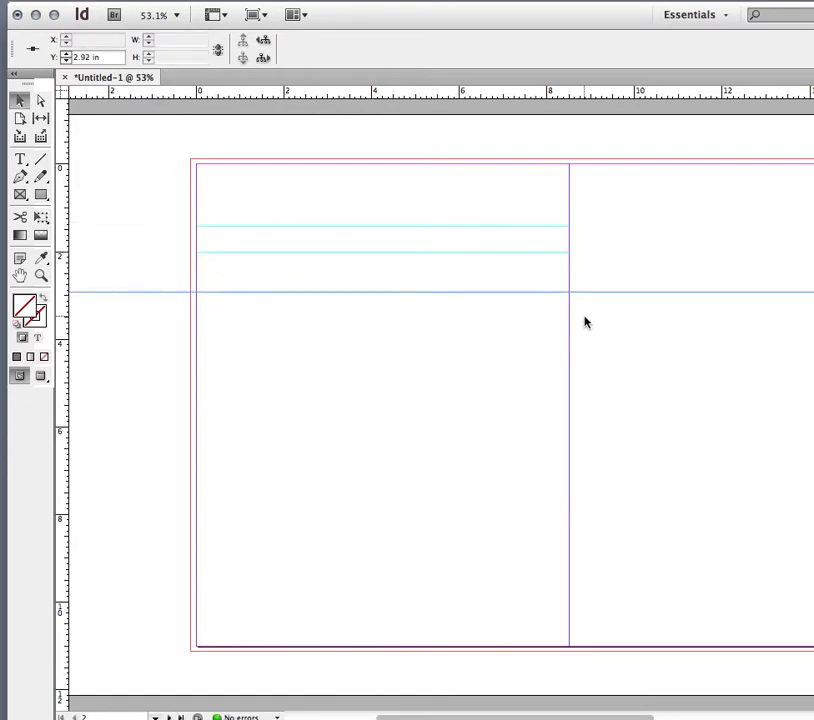
Toggle between Normal and Preview screen modes to compare the spread with and without guides.
{"action": "key", "text": "w"}
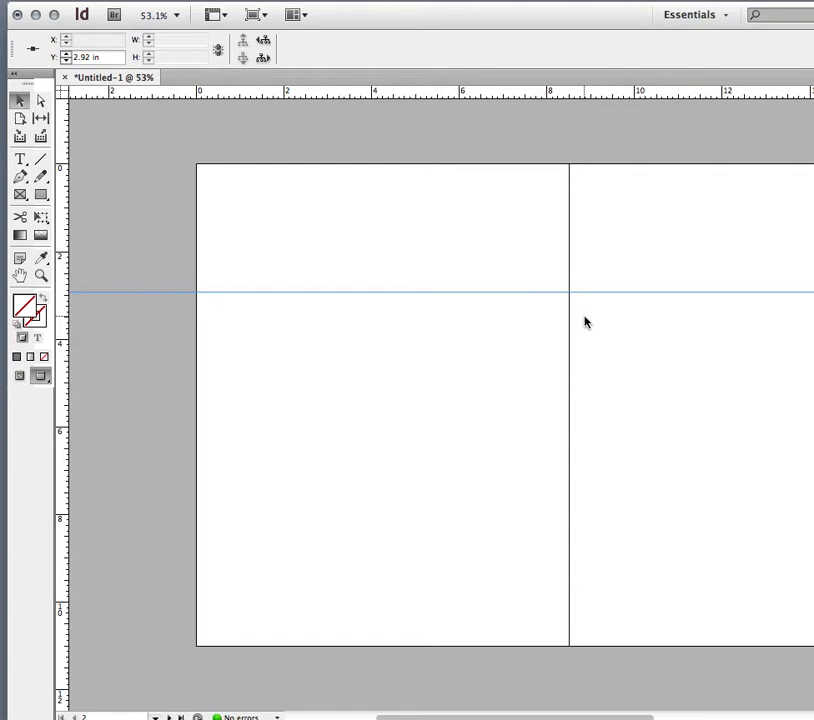
{"action": "key", "text": "w"}
{"action": "left_click", "coordinate": [149, 216]}
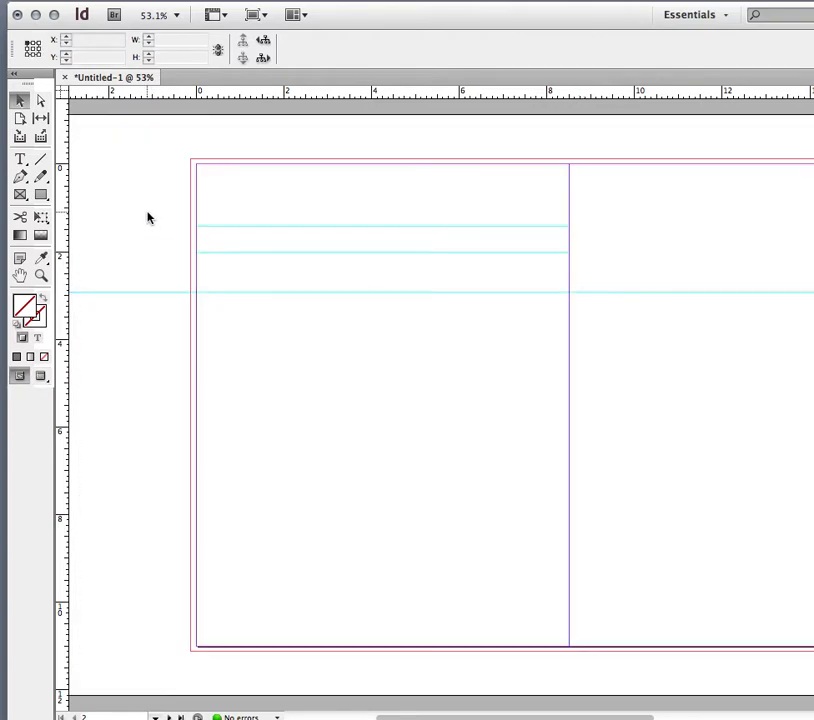
{"action": "key", "text": "w"}
{"action": "key", "text": "w"}
{"action": "key", "text": "w"}
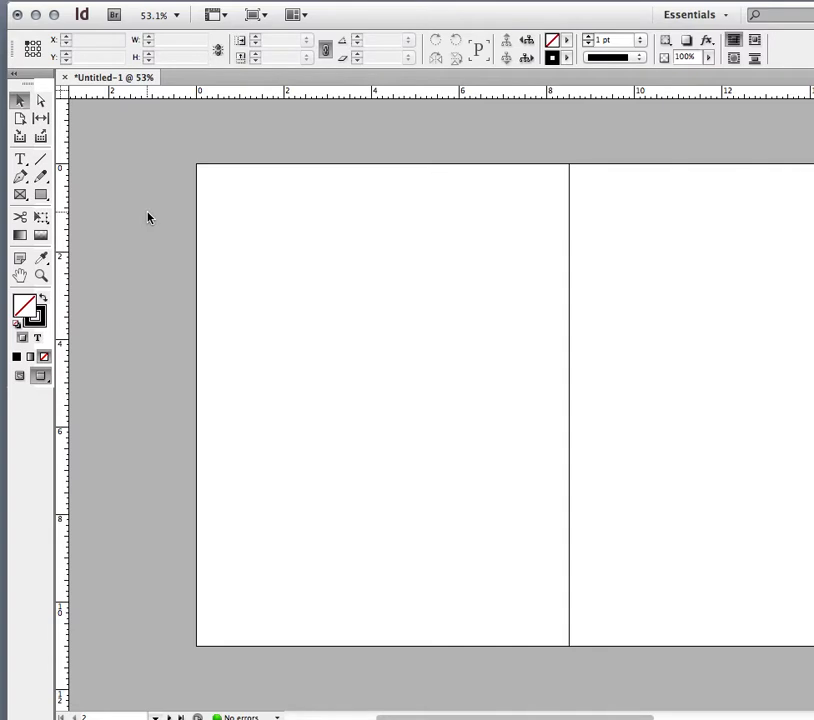
{"action": "key", "text": "w"}
{"action": "key", "text": "w"}
{"action": "key", "text": "w"}
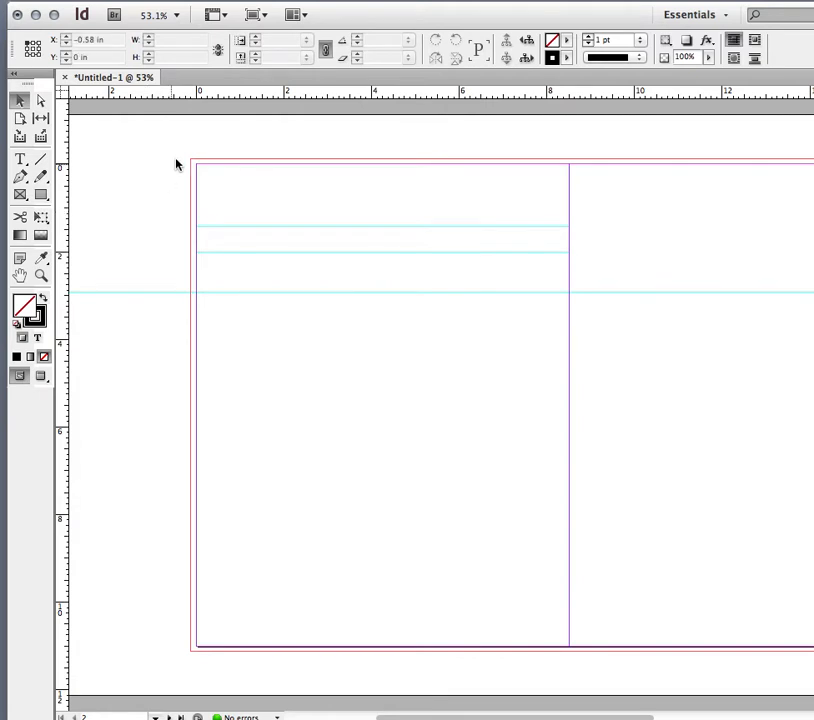
Switch the screen mode to Preview from the screen mode options, then toggle back to Normal.
{"action": "left_click", "coordinate": [266, 18]}
{"action": "left_click", "coordinate": [262, 62]}
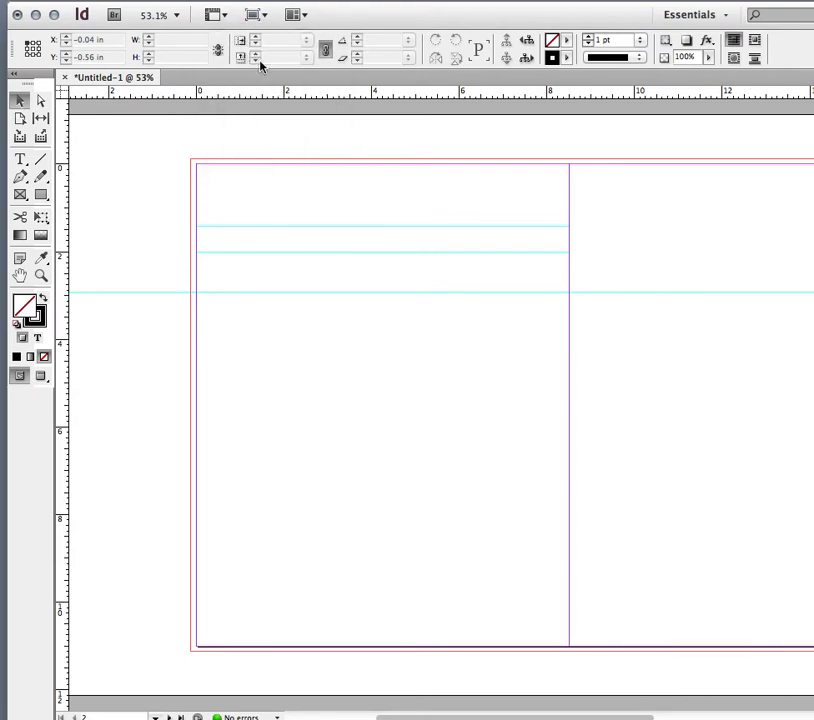
{"action": "left_click", "coordinate": [260, 15]}
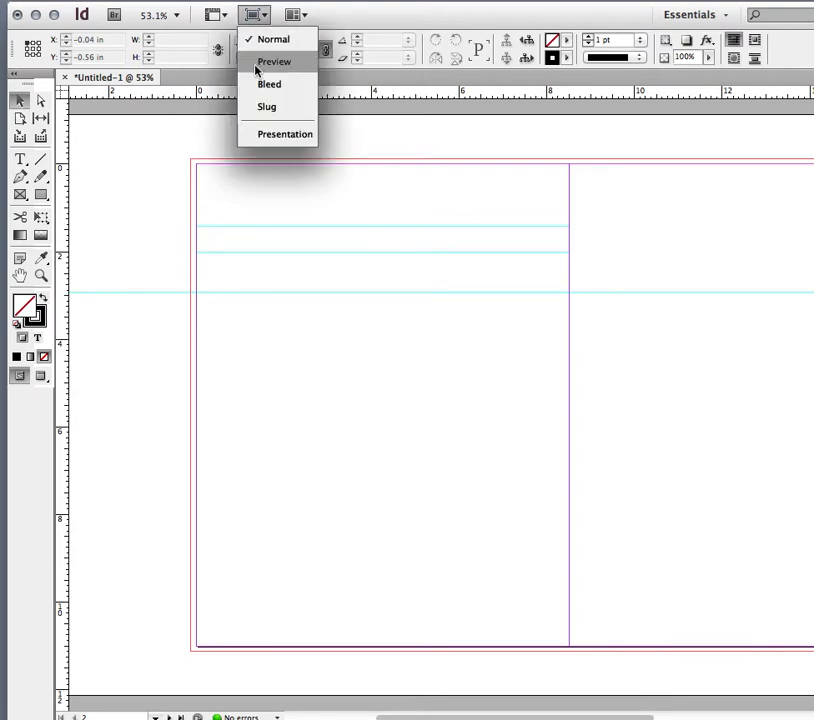
{"action": "left_click", "coordinate": [265, 62]}
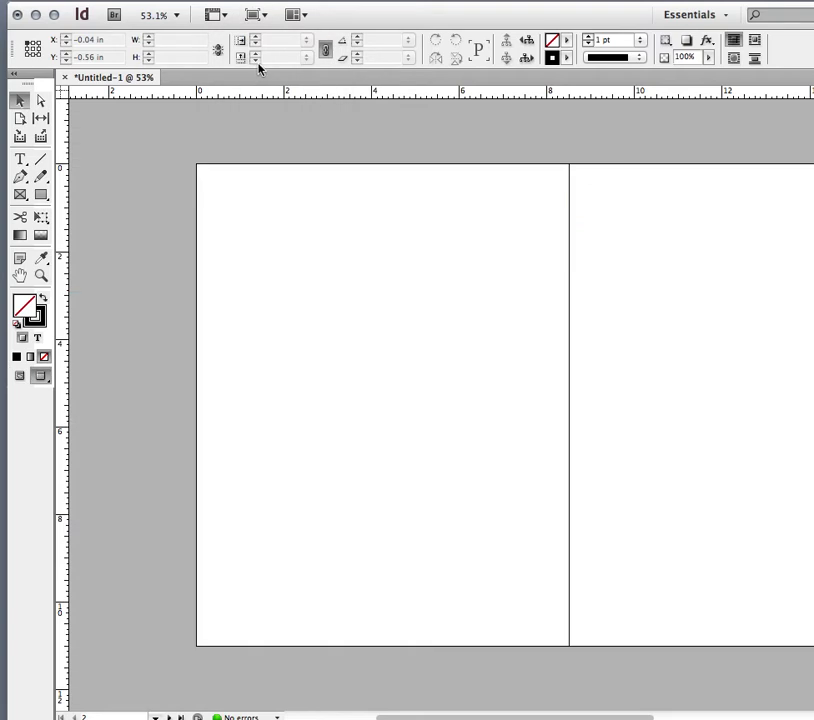
{"action": "key", "text": "w"}
{"action": "key", "text": "w"}
{"action": "key", "text": "w"}
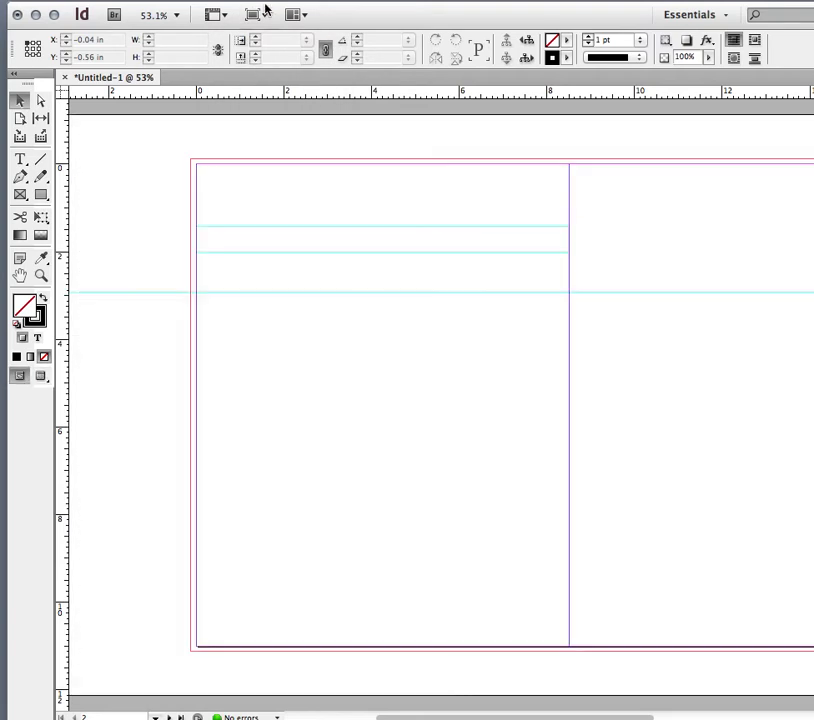
Switch the screen mode to Bleed, then return to Normal and toggle the preview again.
{"action": "left_click", "coordinate": [266, 14]}
{"action": "left_click", "coordinate": [269, 84]}
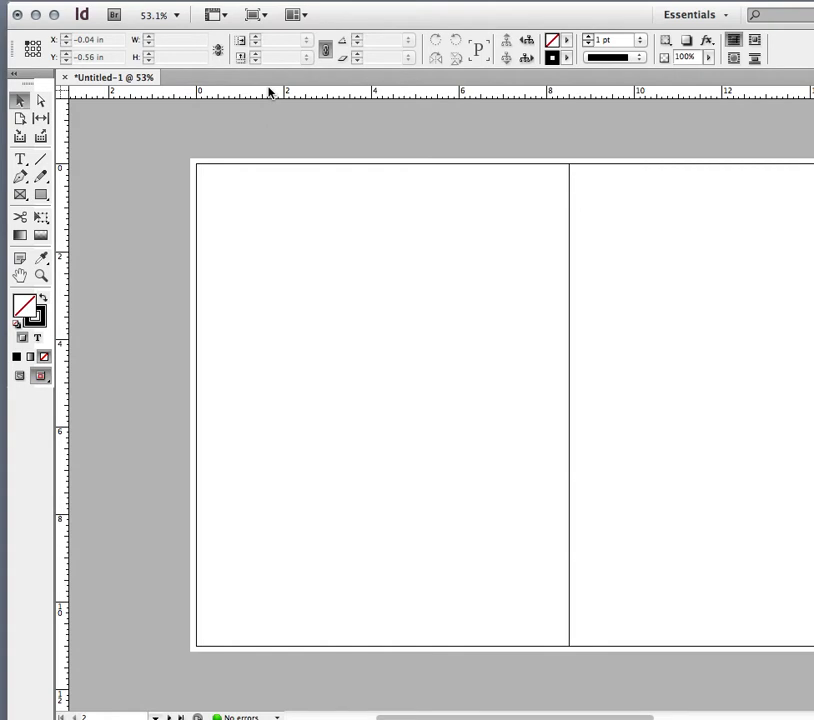
{"action": "left_click", "coordinate": [262, 16]}
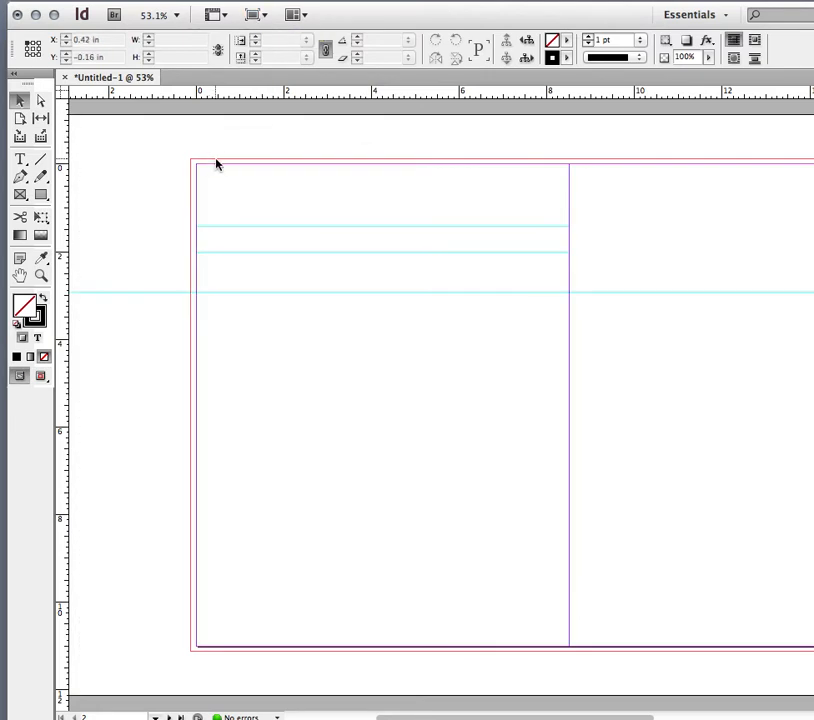
{"action": "key", "text": "w"}
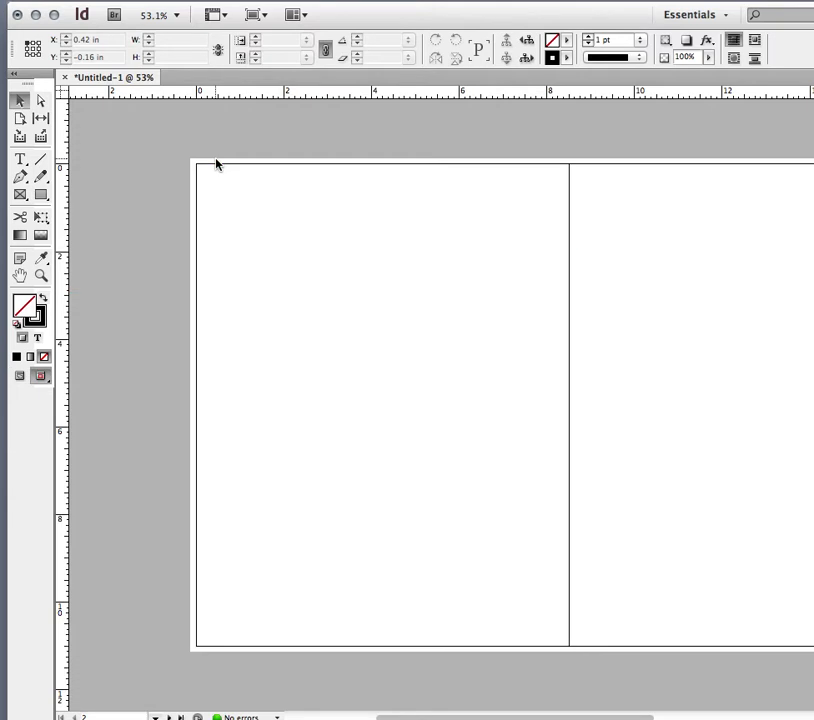
{"action": "key", "text": "w"}
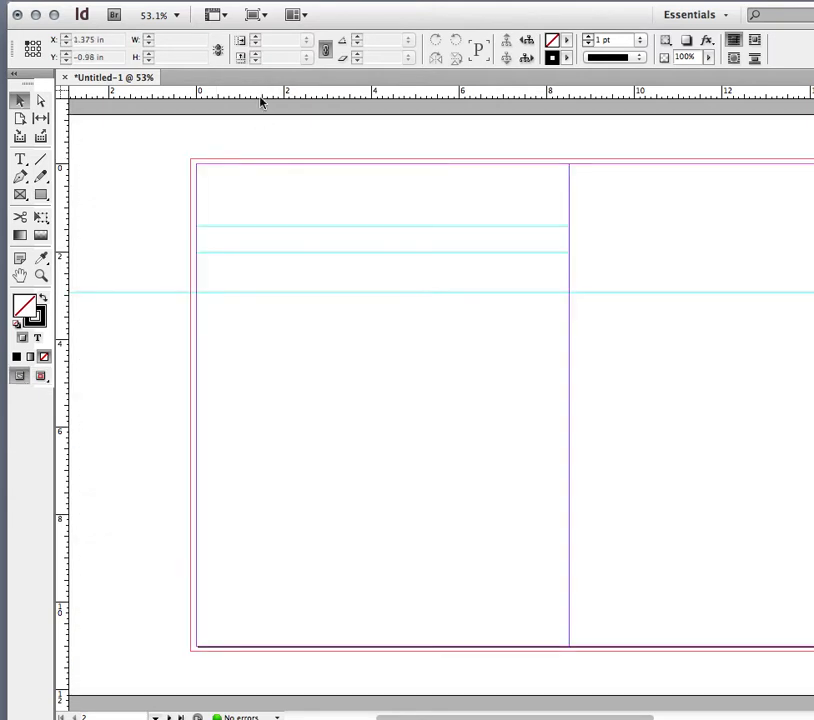
Switch to Presentation screen mode and exit it back to the normal view.
{"action": "left_click", "coordinate": [256, 15]}
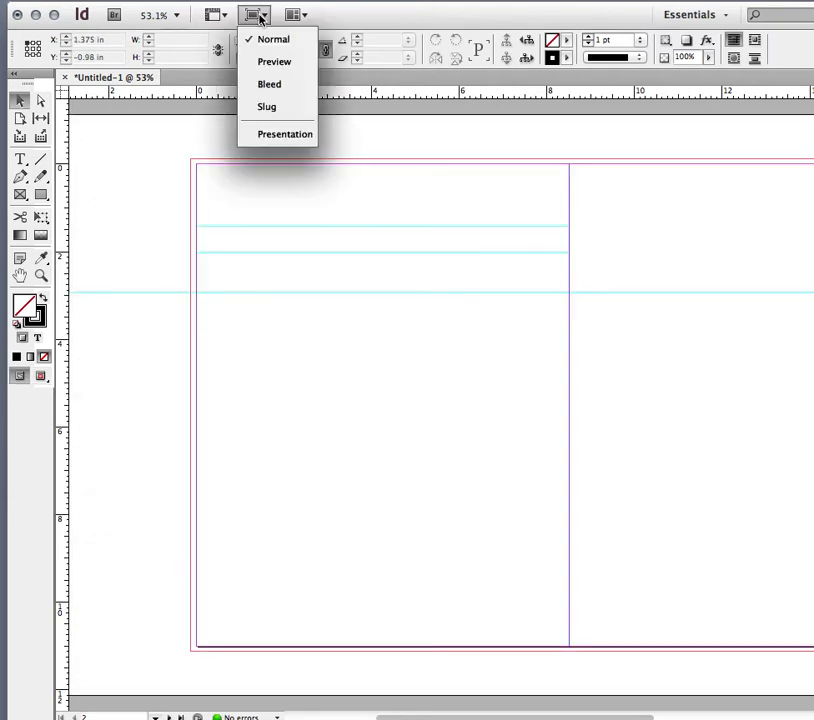
{"action": "left_click", "coordinate": [280, 140]}
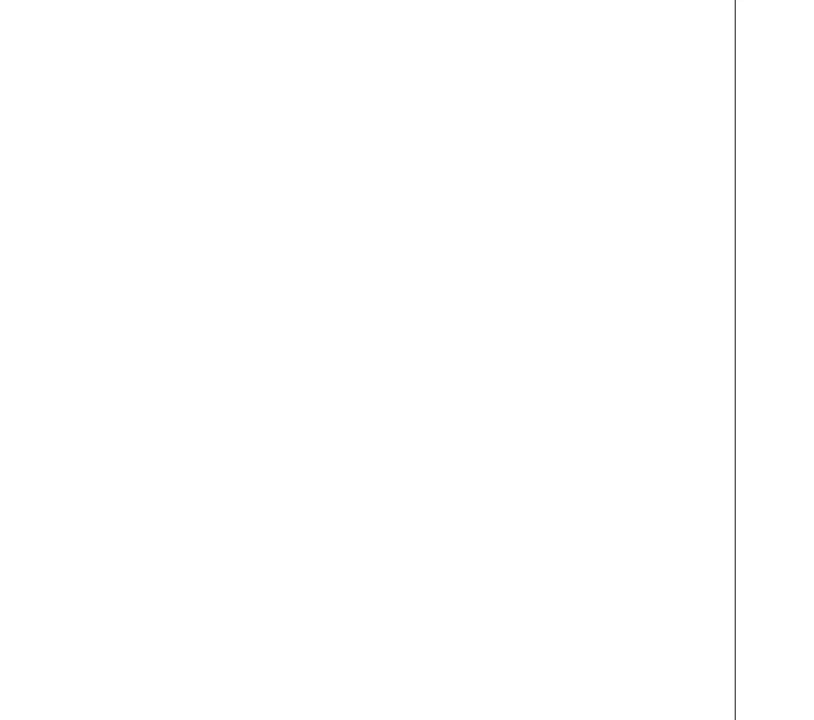
{"action": "key", "text": "Escape"}
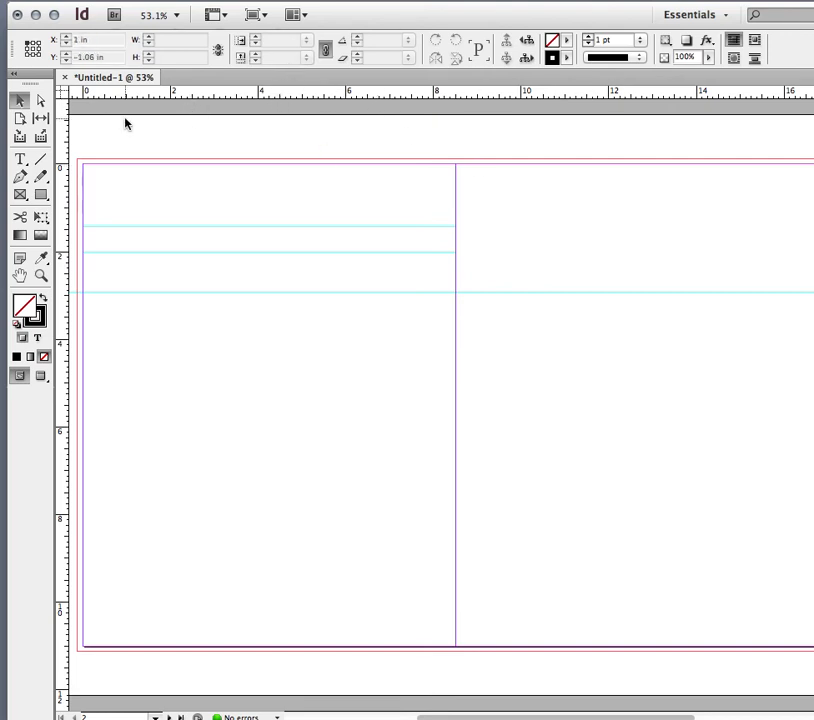
Change the units of both the vertical and horizontal rulers to Picas.
{"action": "right_click", "coordinate": [63, 126]}
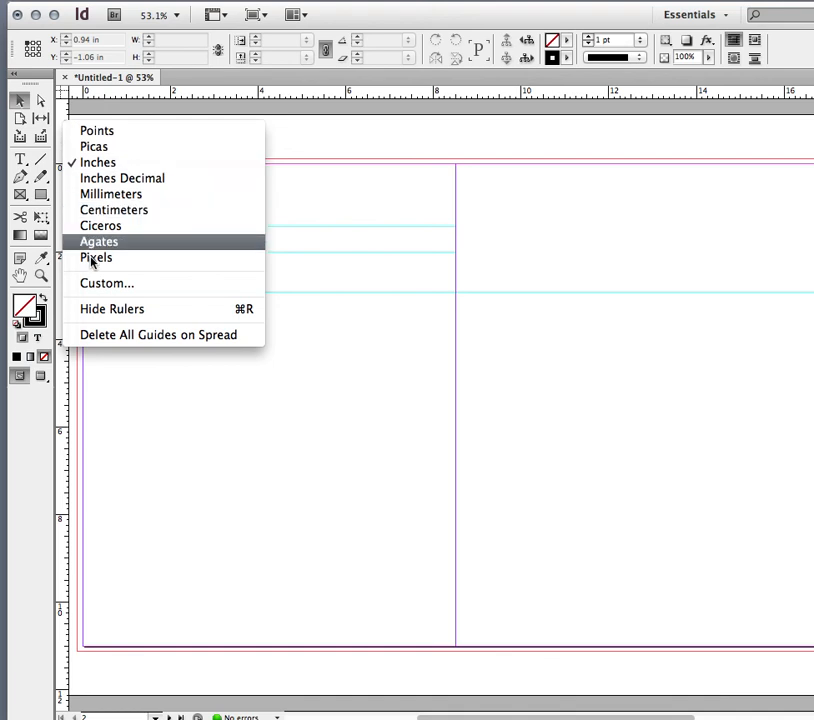
{"action": "left_click", "coordinate": [104, 148]}
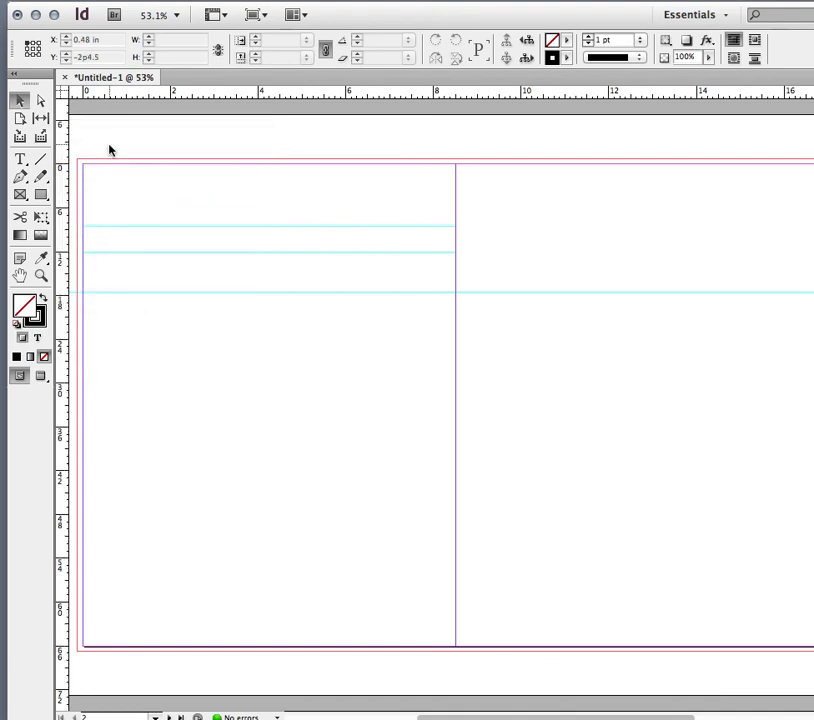
{"action": "right_click", "coordinate": [203, 97]}
{"action": "left_click", "coordinate": [206, 117]}
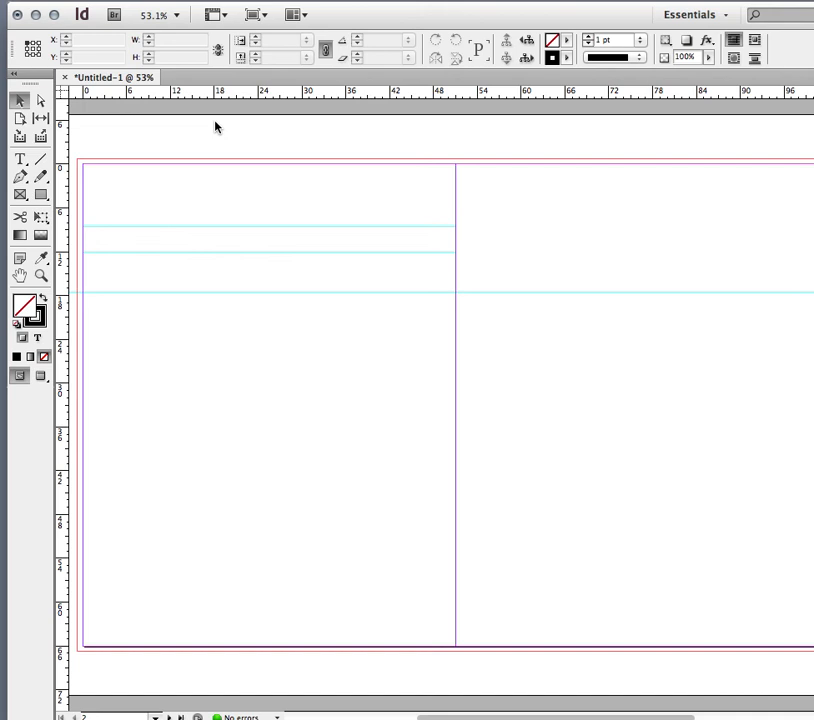
Select the uppermost horizontal guide on the left page.
{"action": "left_click", "coordinate": [211, 227]}
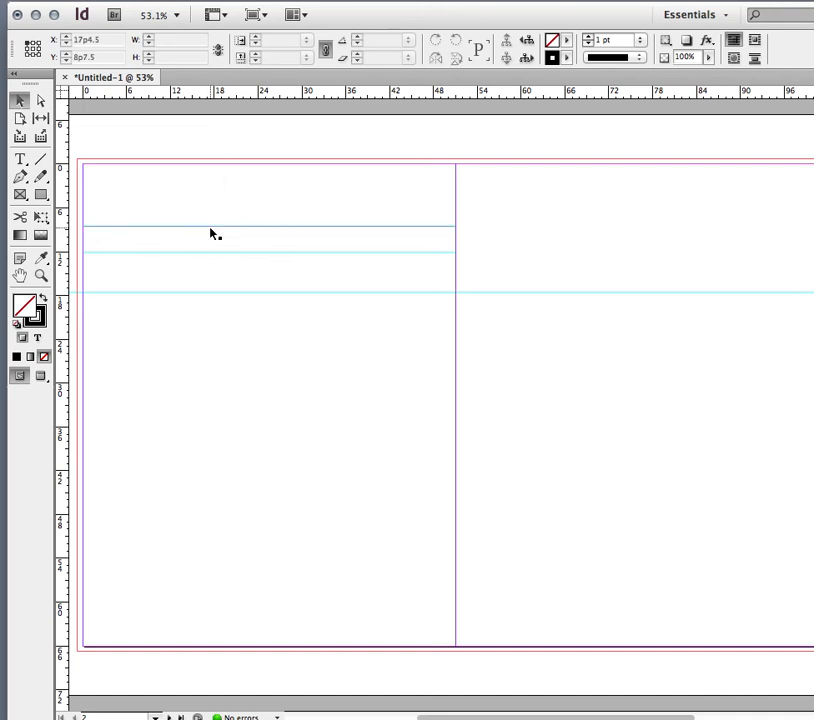